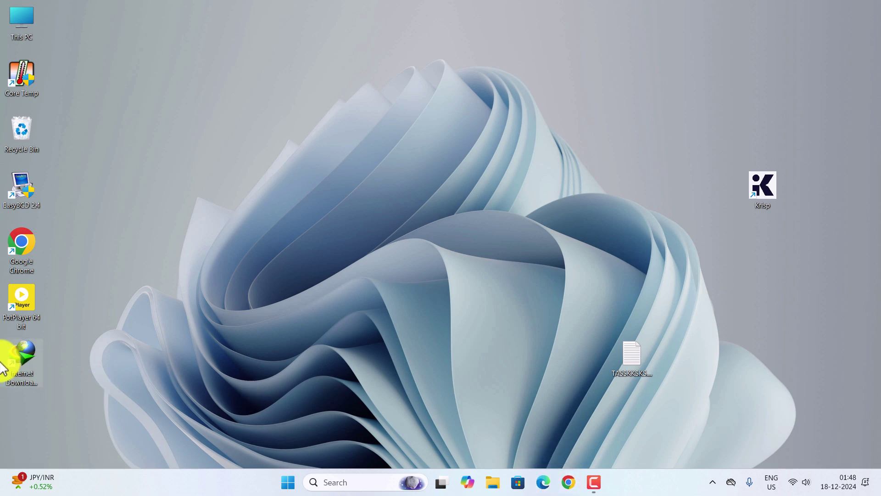
# Open Internet Download Manager to check its registration, close it, and refresh the desktop.
pyautogui.doubleClick(18, 361)
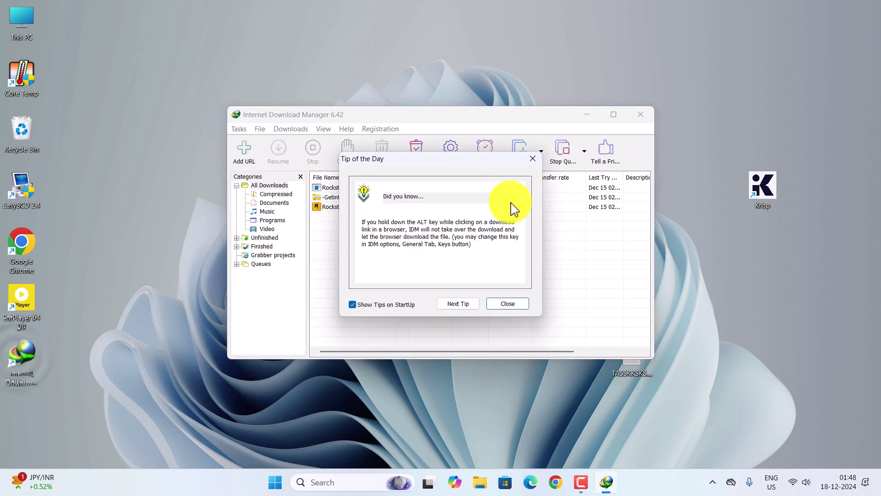
pyautogui.click(507, 304)
pyautogui.click(381, 130)
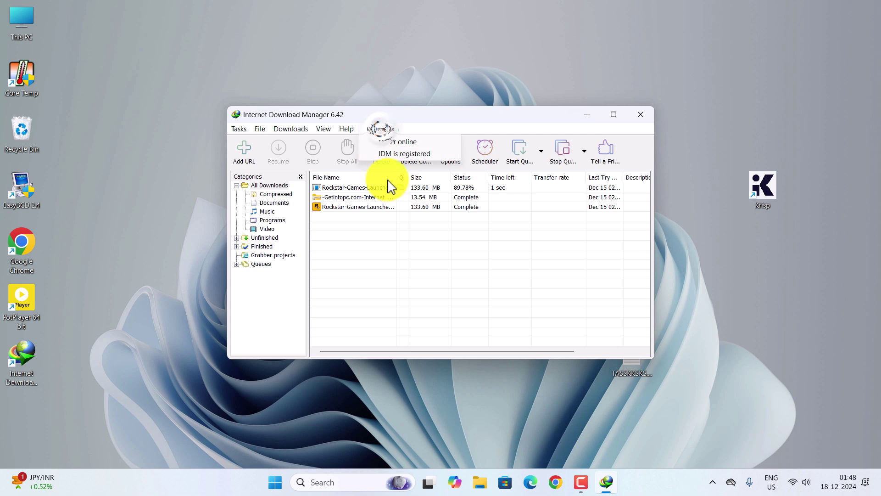
pyautogui.click(453, 265)
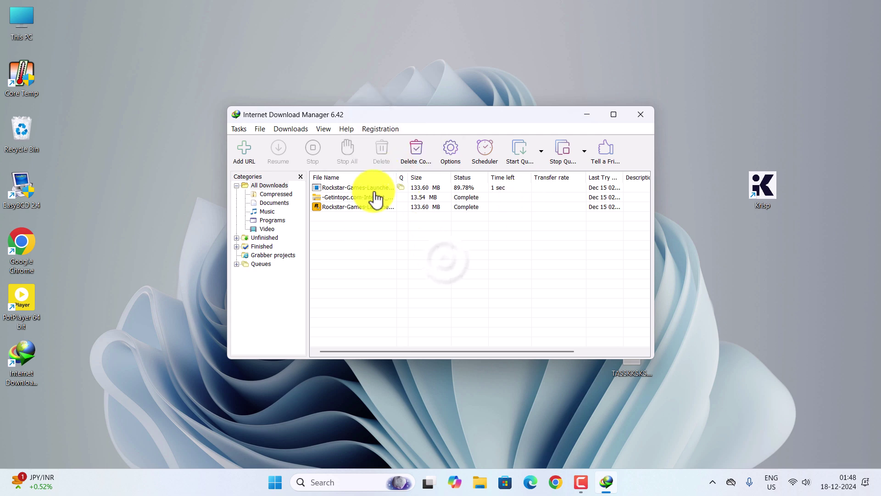
pyautogui.click(641, 114)
pyautogui.rightClick(472, 159)
pyautogui.click(532, 212)
# In Chrome, open the Rockstar Games Launcher page and start downloading the Windows installer.
pyautogui.click(569, 483)
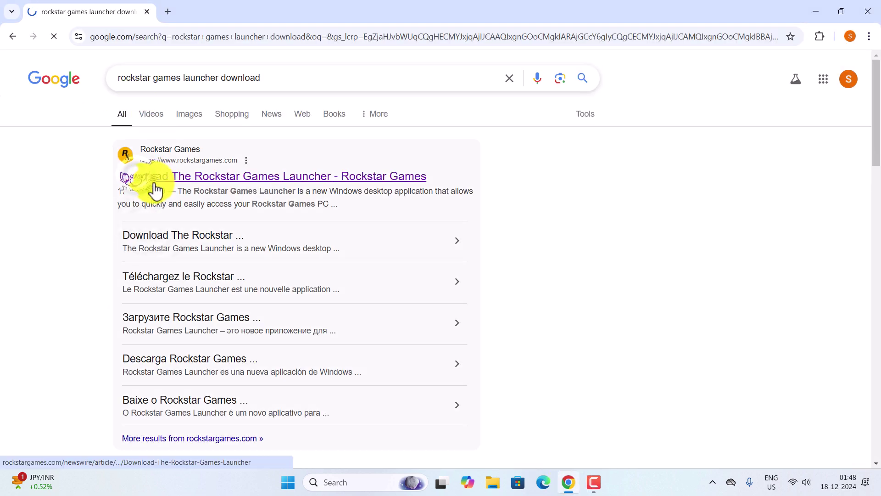
pyautogui.click(177, 190)
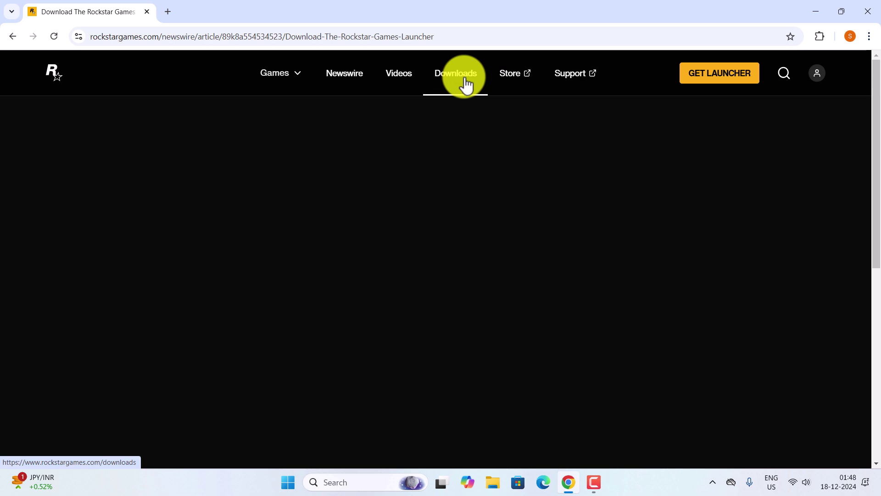
pyautogui.scroll(-4, 352, 285)
pyautogui.click(353, 285)
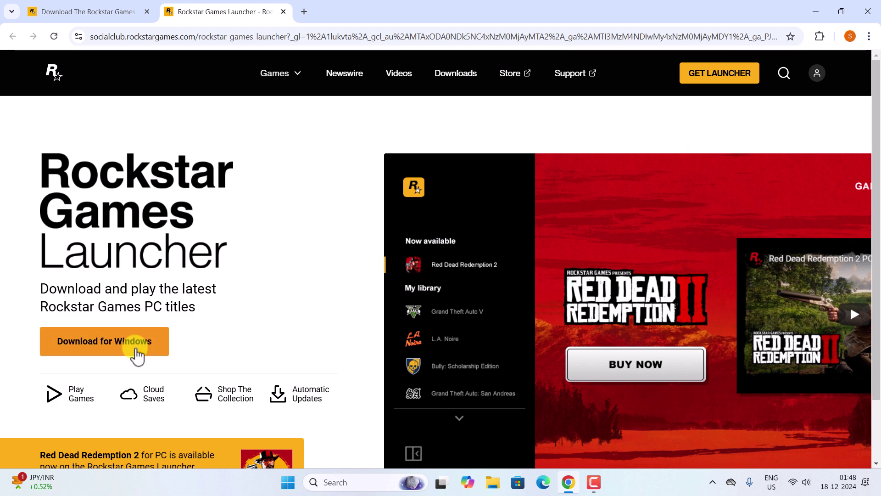
pyautogui.click(137, 354)
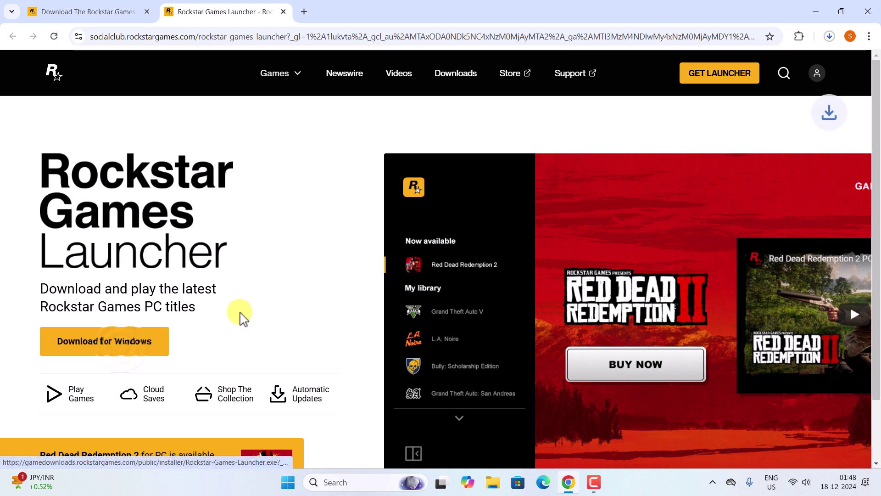
# Check Chrome's download history and Manage extensions page, then close Chrome.
pyautogui.click(831, 38)
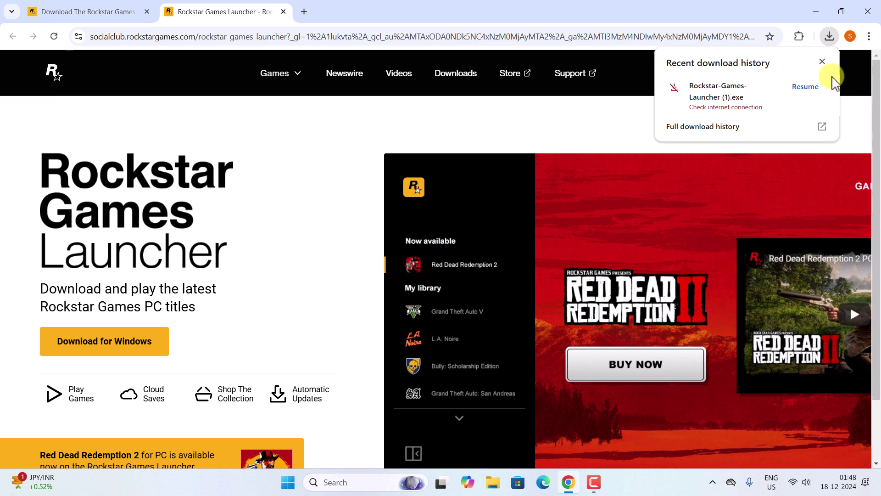
pyautogui.click(821, 62)
pyautogui.click(799, 37)
pyautogui.click(688, 152)
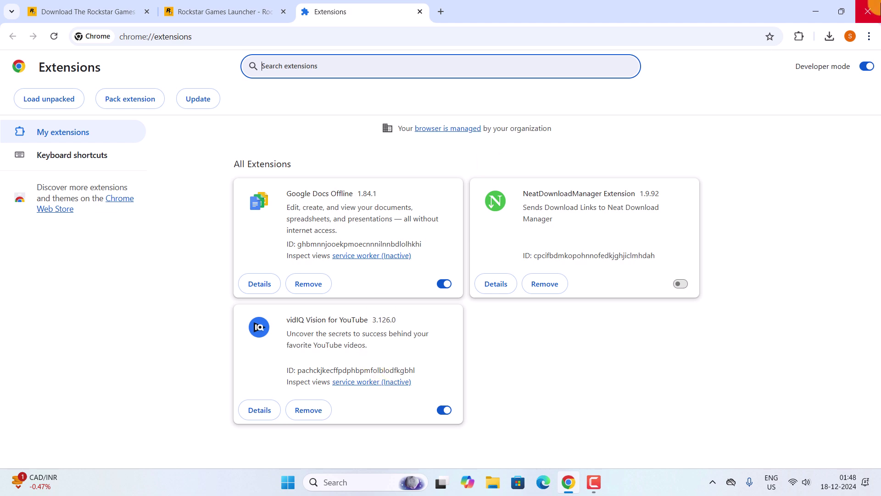
pyautogui.click(869, 9)
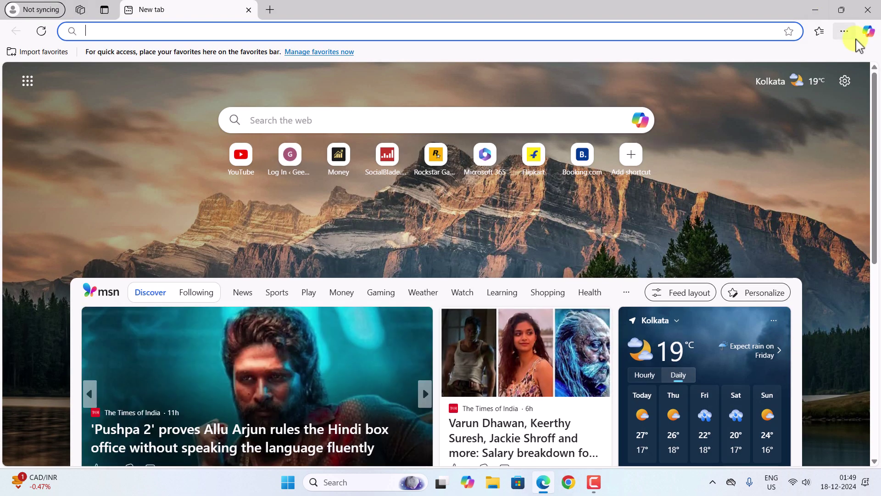
# Open Edge's Manage extensions page, toggle Developer mode off and back on, then minimise Edge.
pyautogui.click(845, 31)
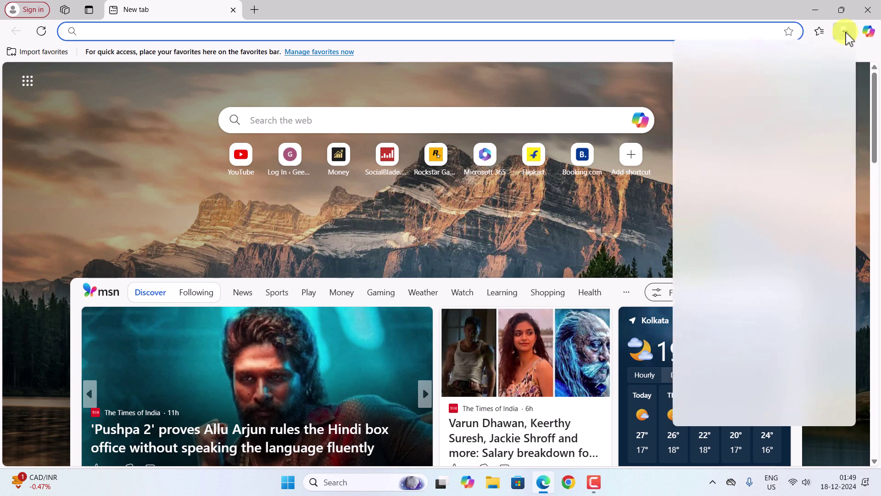
pyautogui.click(707, 243)
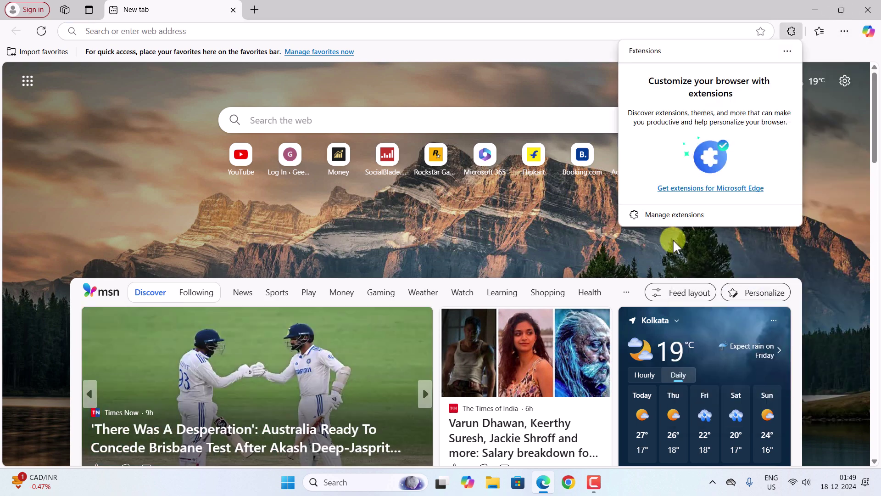
pyautogui.click(661, 215)
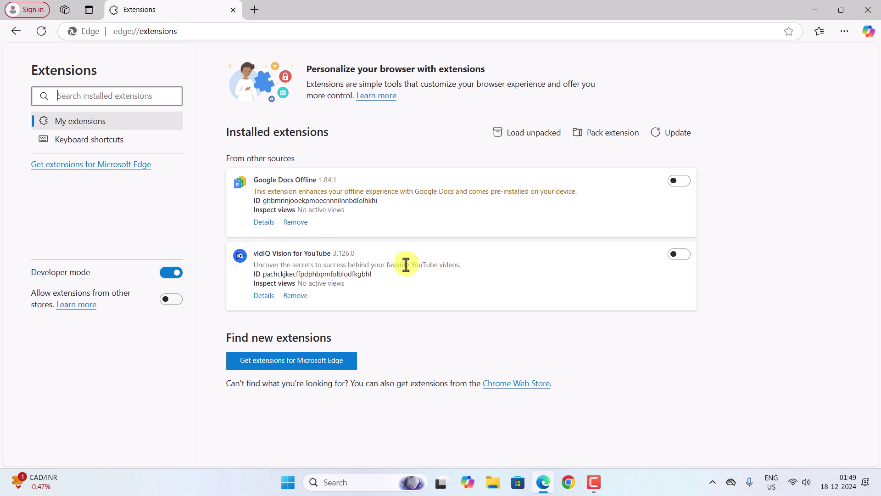
pyautogui.click(168, 282)
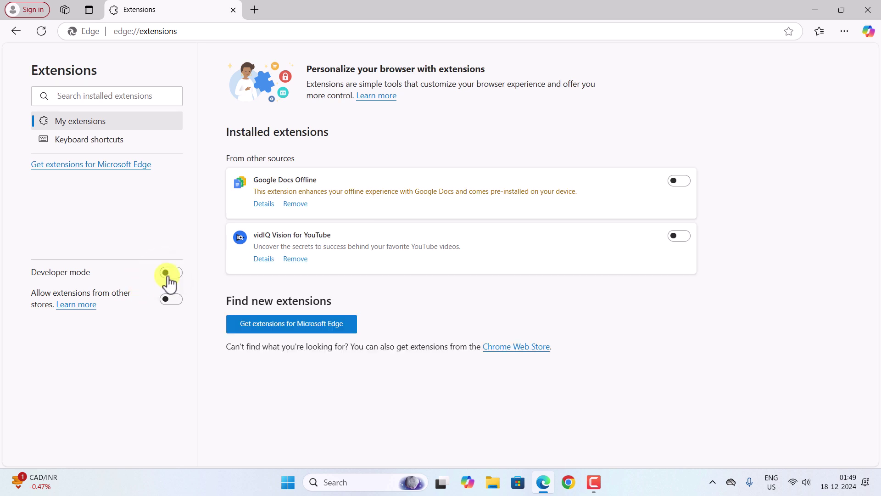
pyautogui.click(171, 276)
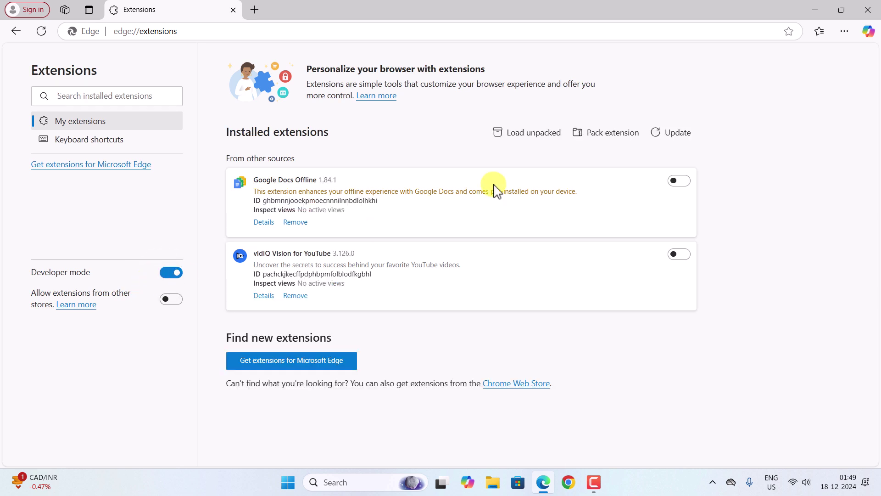
pyautogui.click(817, 10)
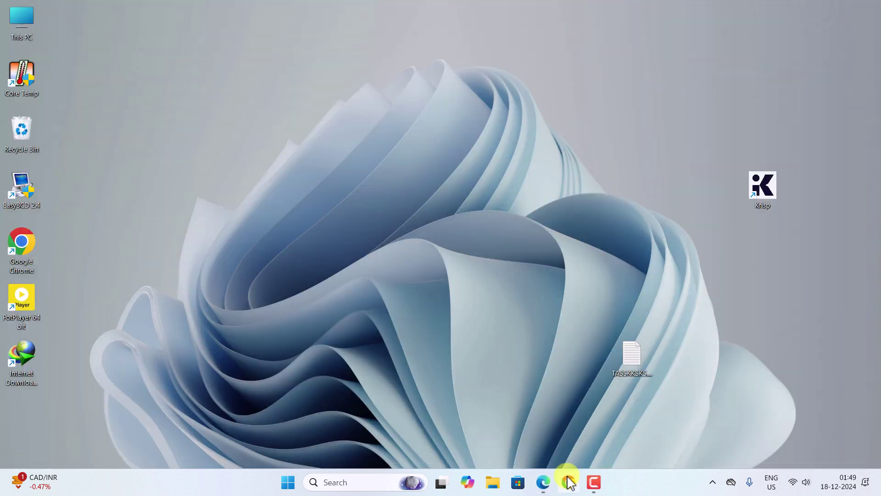
# Open Chrome's Manage extensions page, toggle Developer mode off and back on, then minimise Chrome.
pyautogui.click(570, 483)
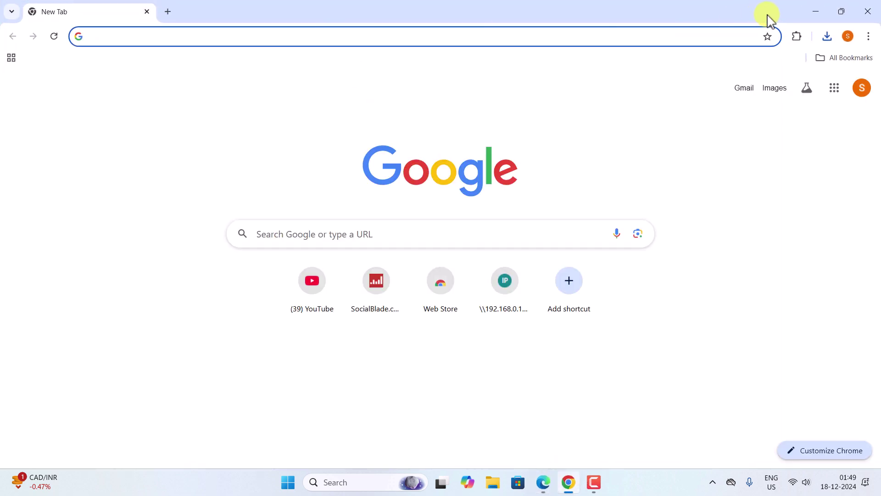
pyautogui.click(794, 37)
pyautogui.click(716, 161)
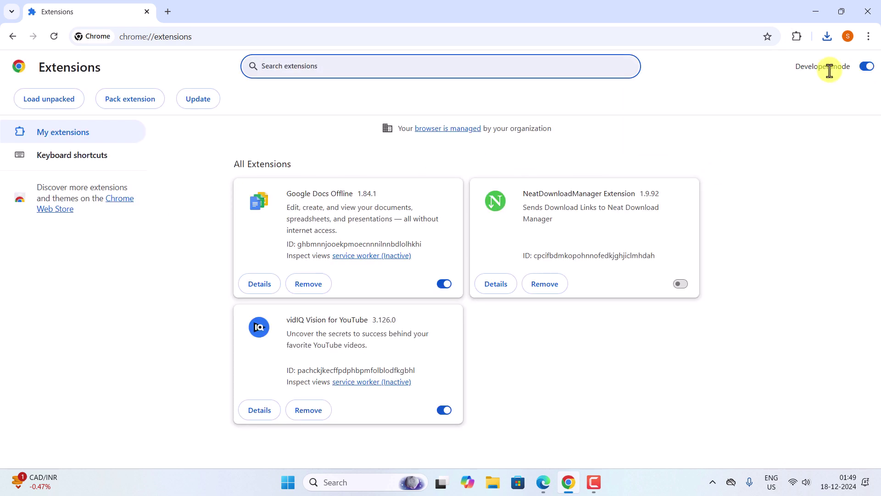
pyautogui.click(866, 68)
pyautogui.click(866, 68)
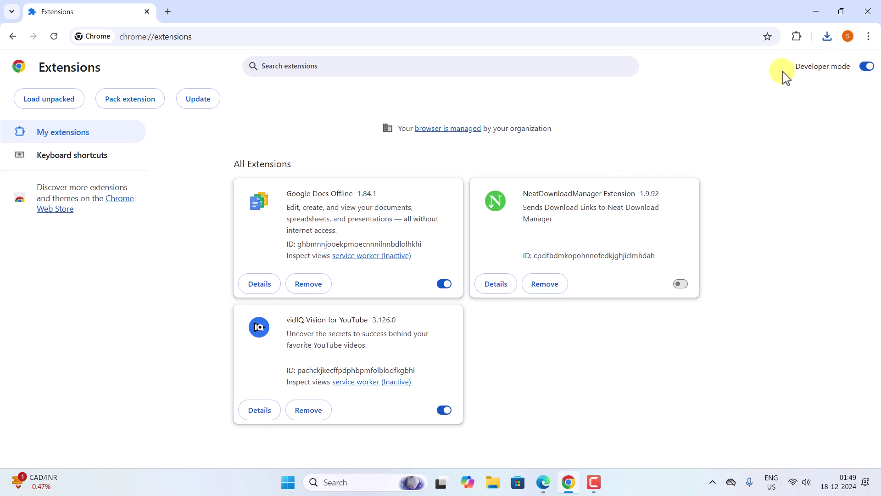
pyautogui.click(813, 12)
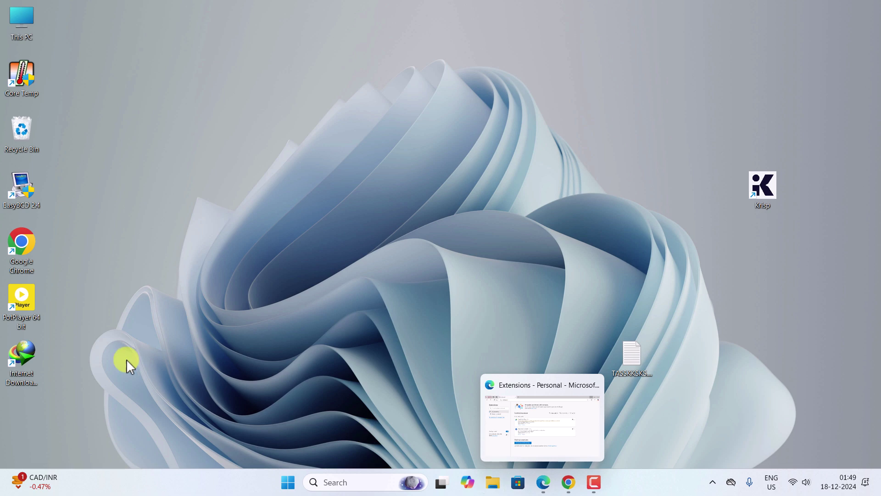
# In IDM Options > General, keep Chrome and Edge integration checked, save with OK, and close IDM.
pyautogui.doubleClick(30, 362)
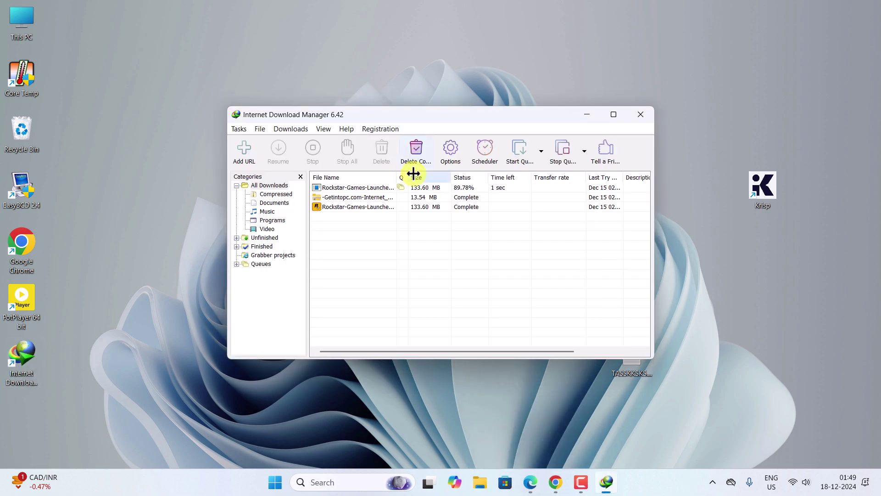
pyautogui.click(288, 129)
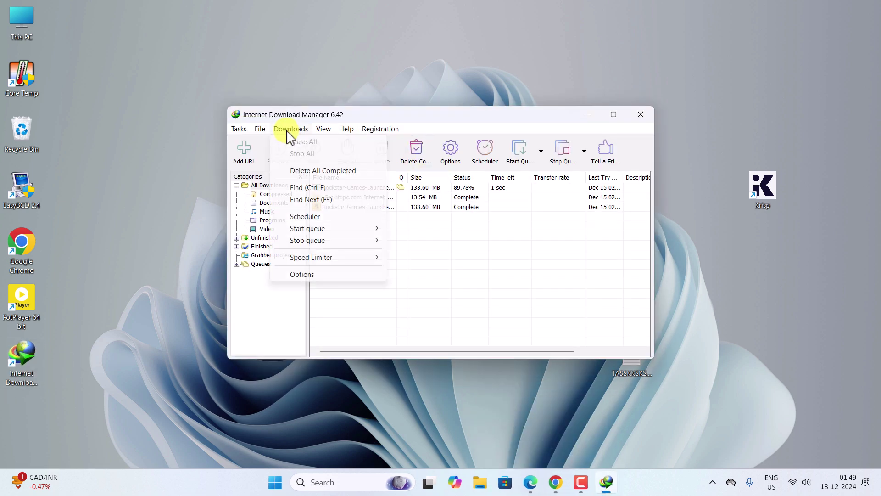
pyautogui.click(296, 275)
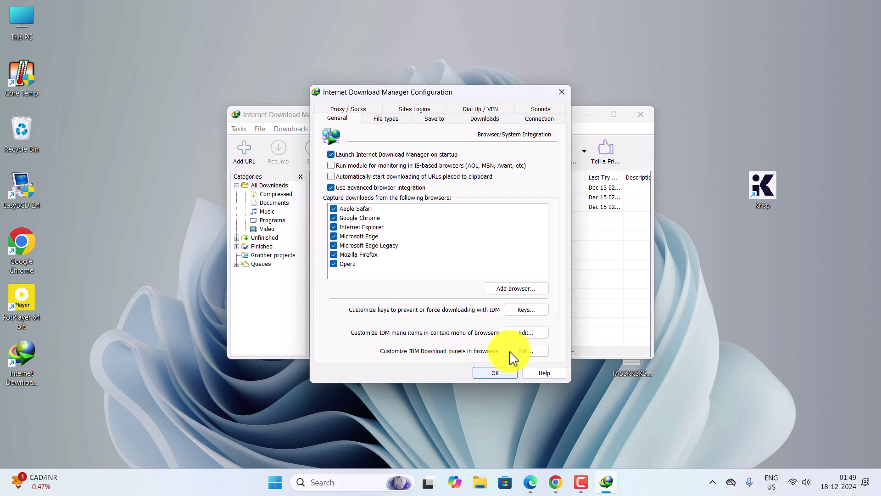
pyautogui.click(498, 373)
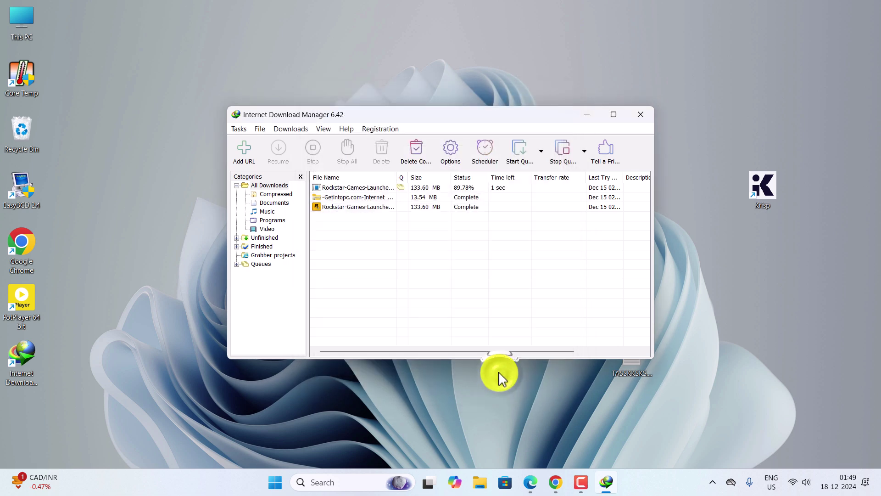
pyautogui.click(639, 116)
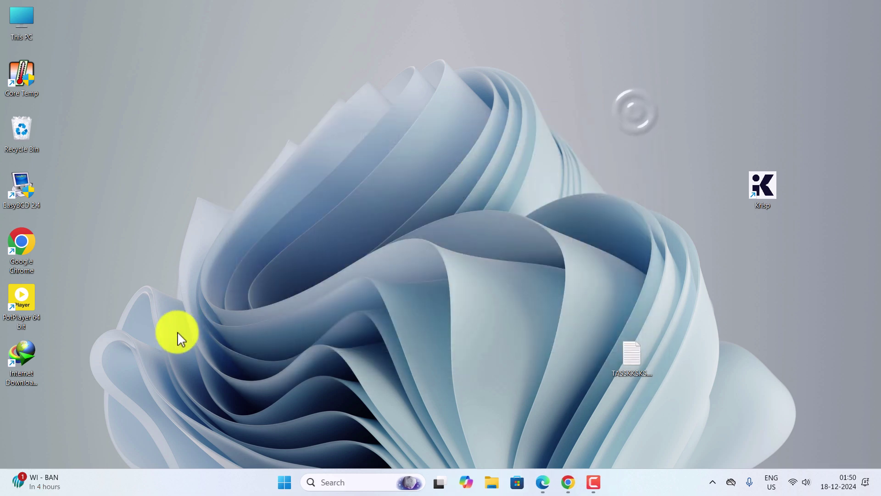
# Open the IDM desktop shortcut's file location, then close that folder window.
pyautogui.rightClick(17, 367)
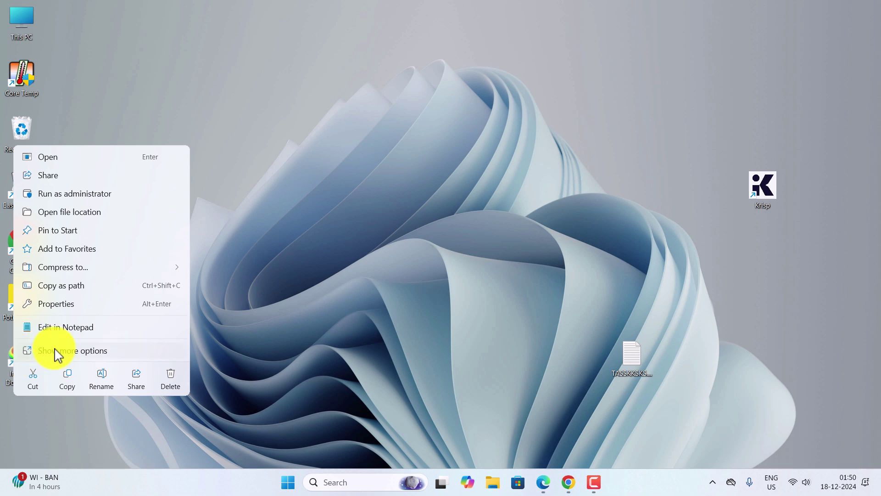
pyautogui.click(72, 219)
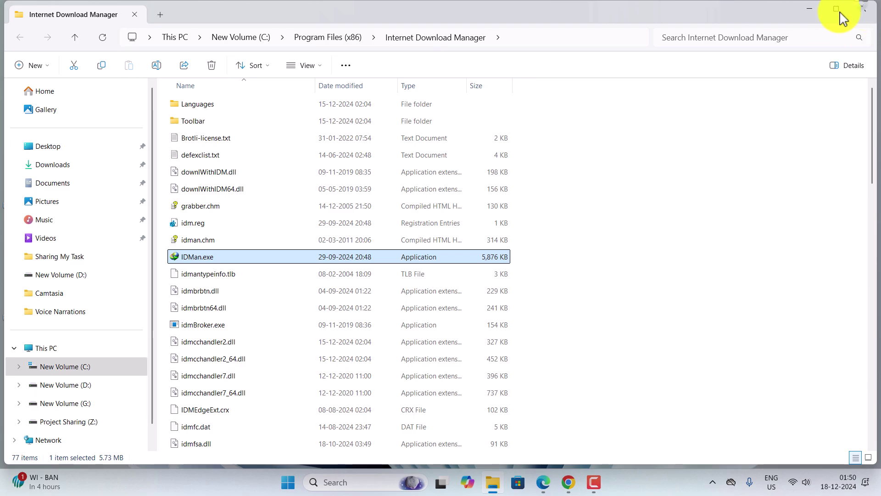
pyautogui.click(862, 8)
# Search 'int' in Start and follow Open file location twice to reach IDM's install folder.
pyautogui.click(394, 480)
pyautogui.write('i')
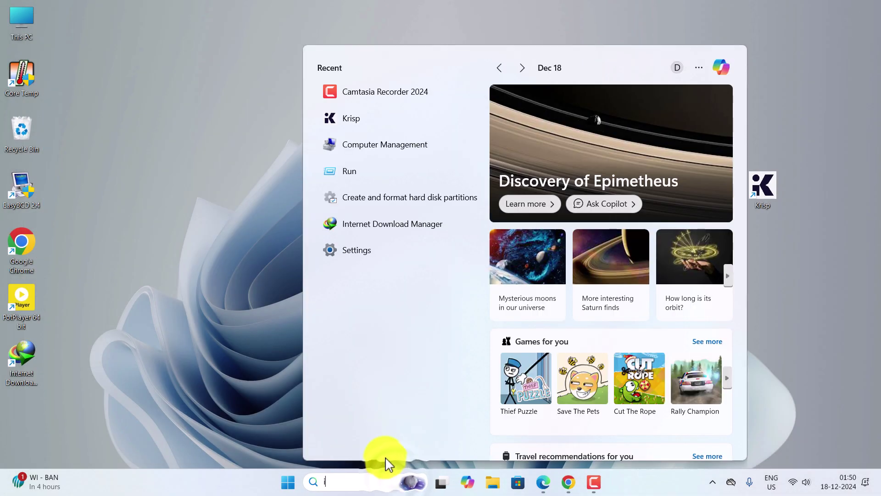
pyautogui.write('nt')
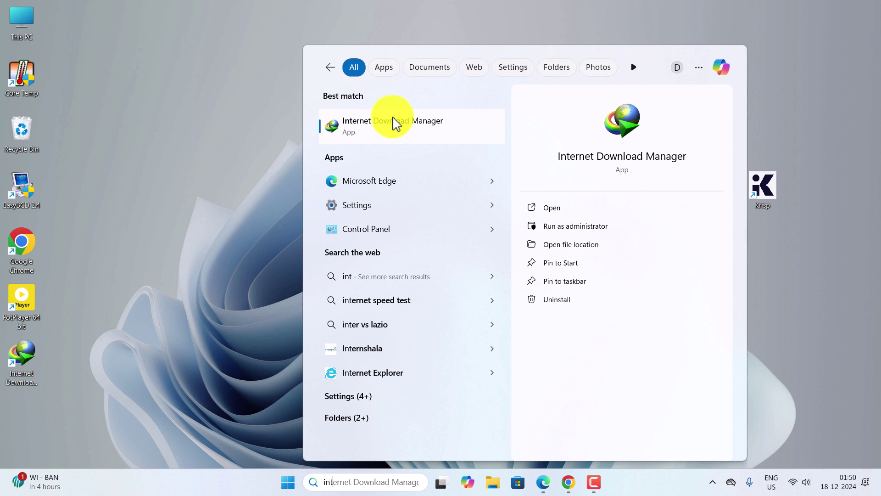
pyautogui.rightClick(394, 119)
pyautogui.click(447, 153)
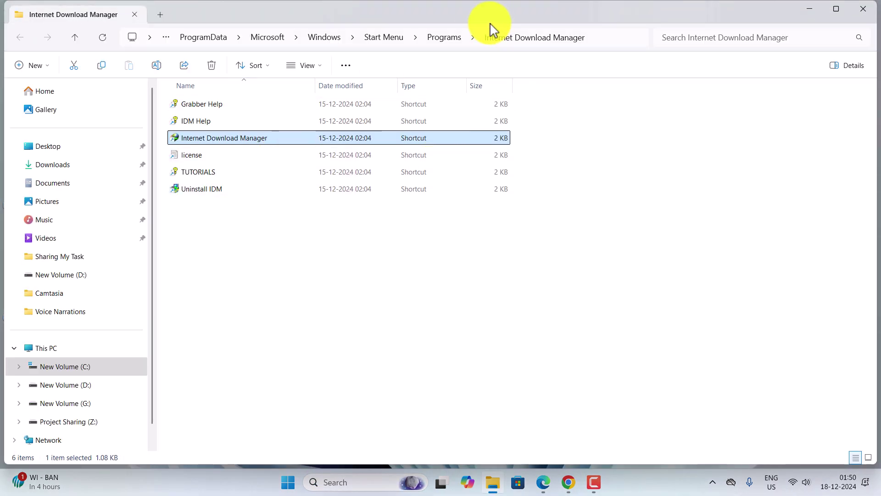
pyautogui.rightClick(268, 143)
pyautogui.click(339, 240)
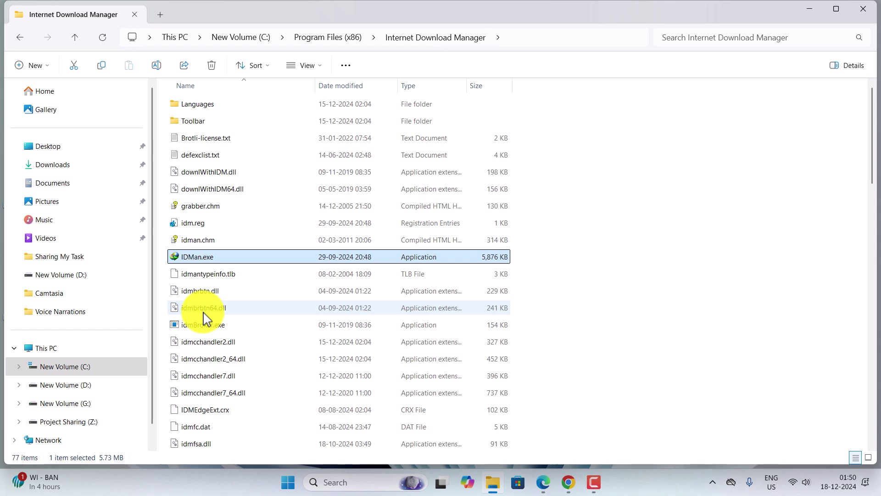
# Select IDMEdgeExt.crx in the IDM folder and drag it over to Microsoft Edge.
pyautogui.scroll(-3, 216, 287)
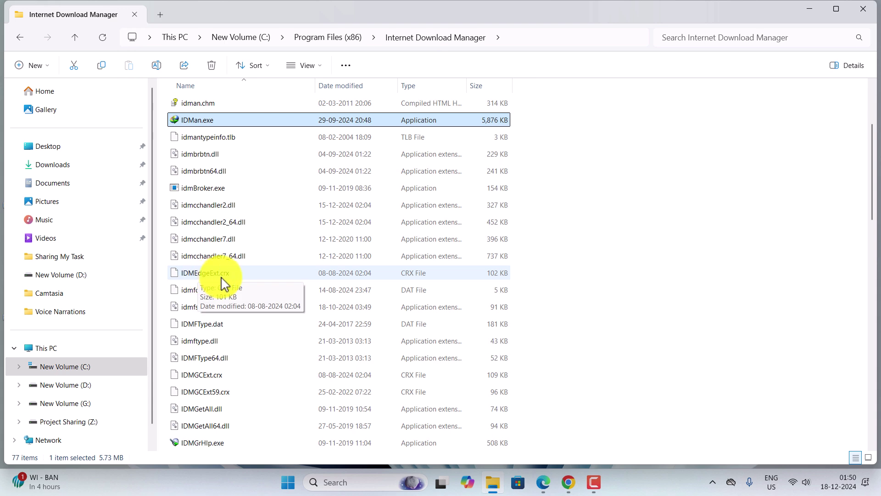
pyautogui.click(206, 276)
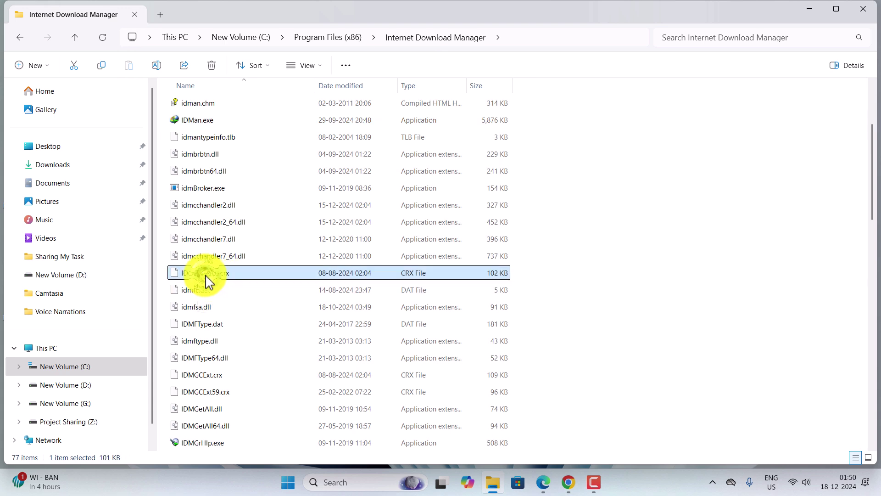
pyautogui.moveTo(189, 277); pyautogui.dragTo(429, 234)
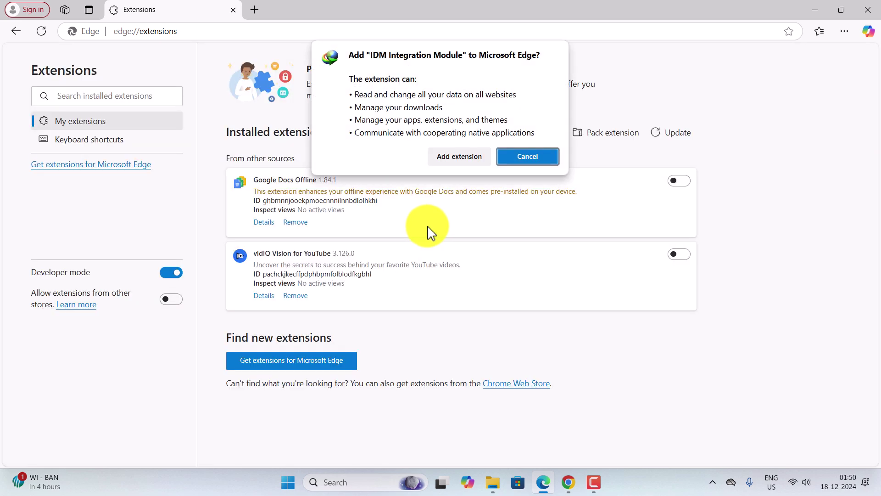
# Confirm adding the IDM Integration Module extension to Edge.
pyautogui.click(459, 159)
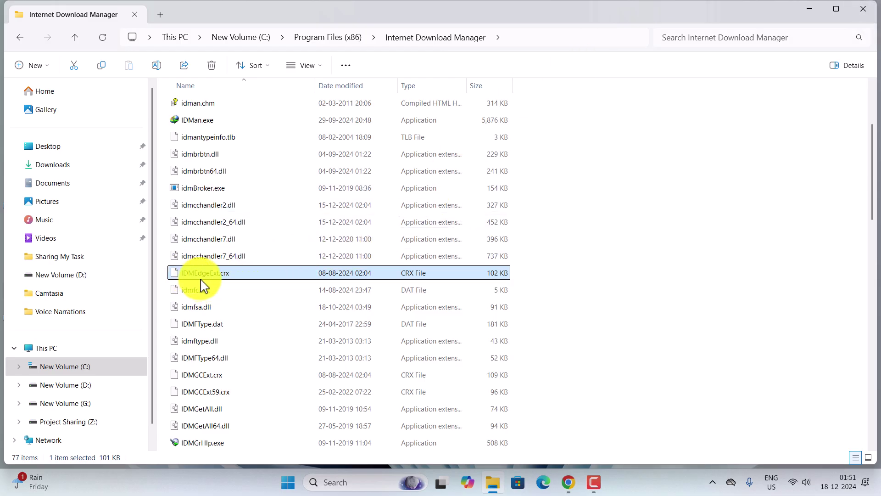
# Drag IDMGCExt.crx onto Chrome's extensions page, add IDM Integration Module, and enable it.
pyautogui.scroll(-4, 228, 282)
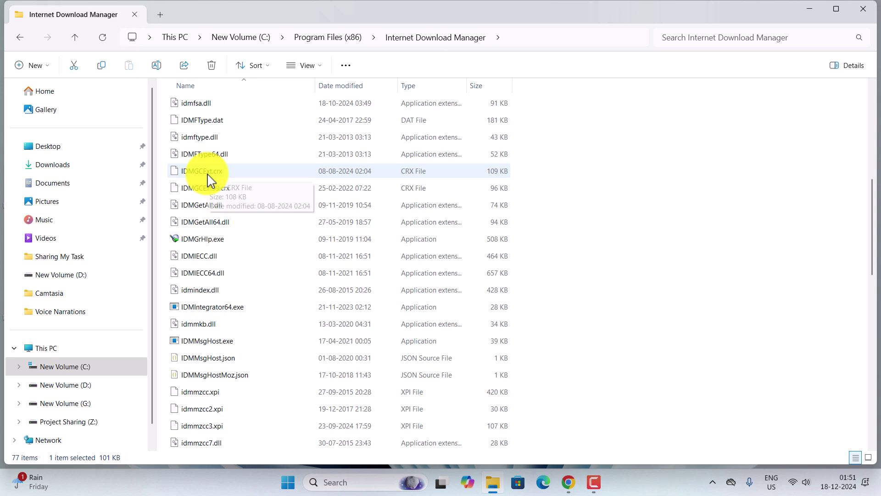
pyautogui.moveTo(209, 179); pyautogui.dragTo(192, 181)
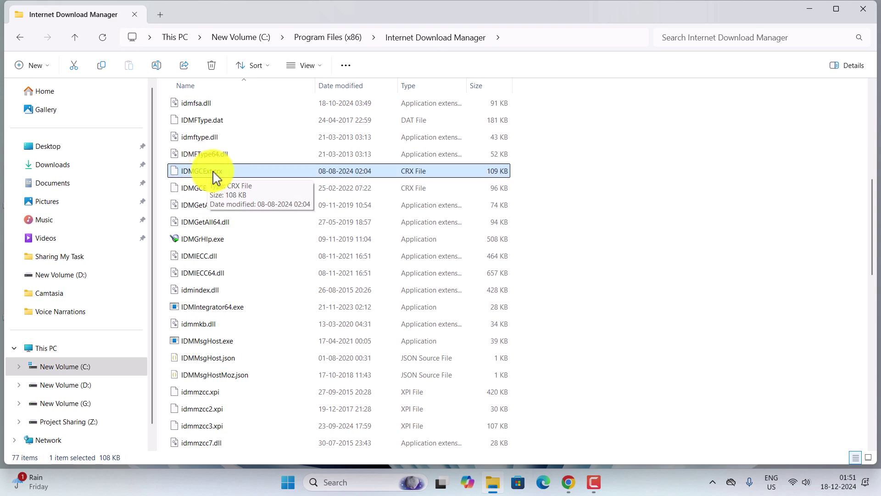
pyautogui.moveTo(208, 173); pyautogui.dragTo(479, 269)
pyautogui.click(480, 192)
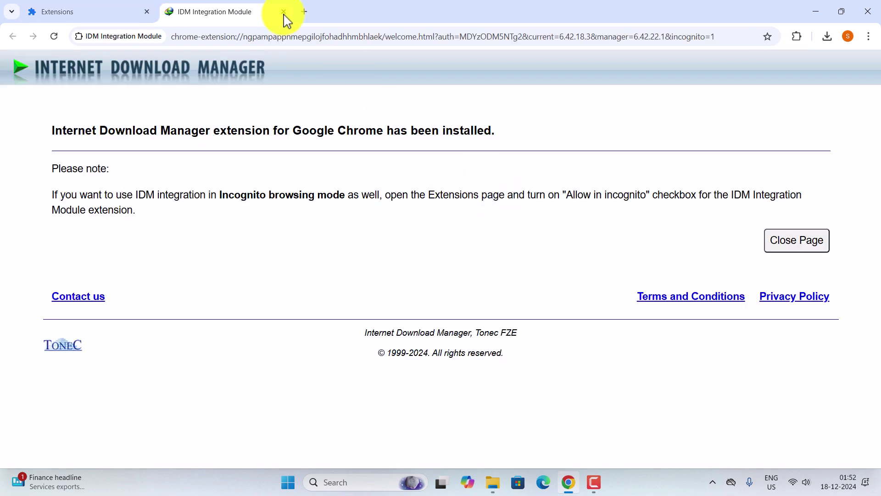
pyautogui.click(283, 11)
pyautogui.click(679, 285)
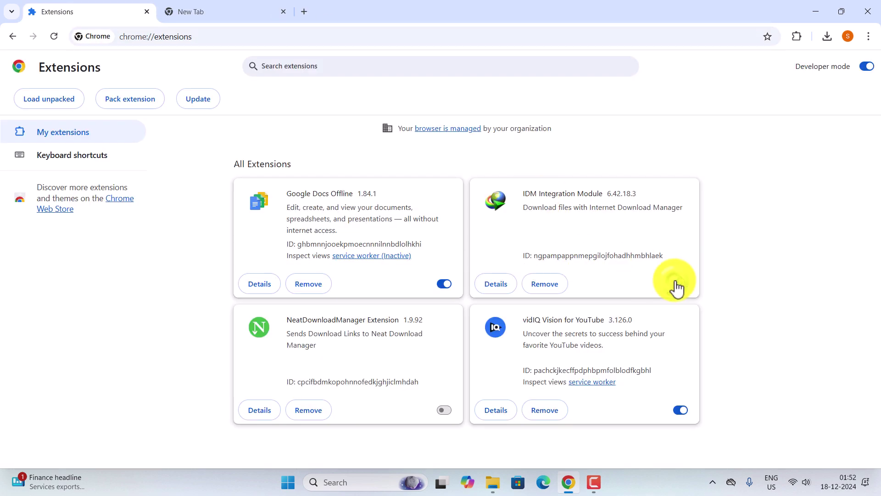
# Open YouTube from the new tab's shortcuts.
pyautogui.click(204, 17)
pyautogui.click(205, 35)
pyautogui.click(313, 281)
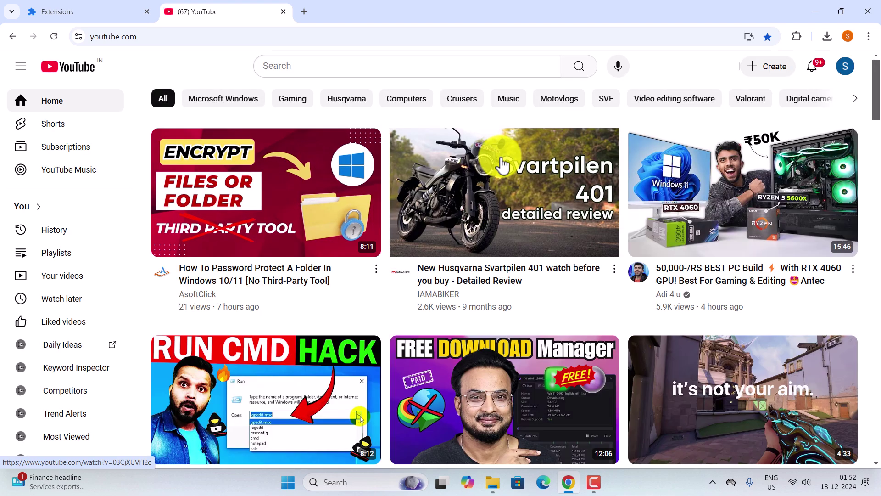
# Open the Svartpilen 401 review, check IDM's download choices, then replace the tab with a new one.
pyautogui.click(307, 159)
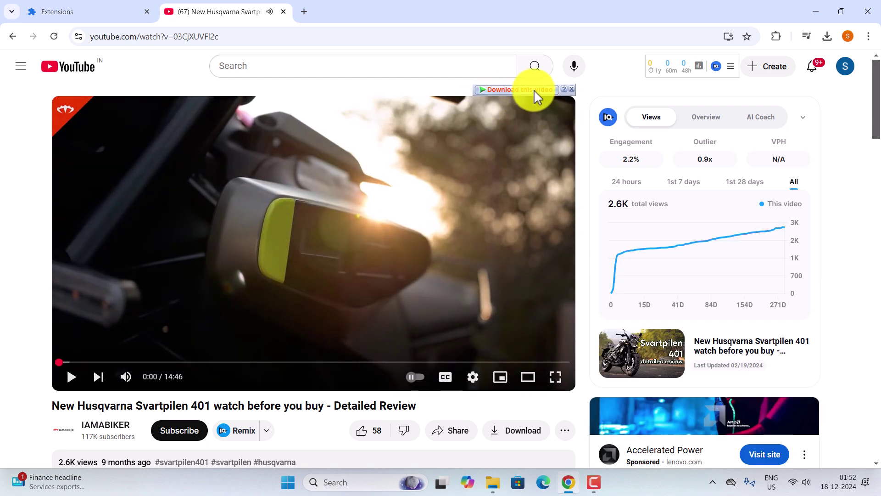
pyautogui.click(519, 89)
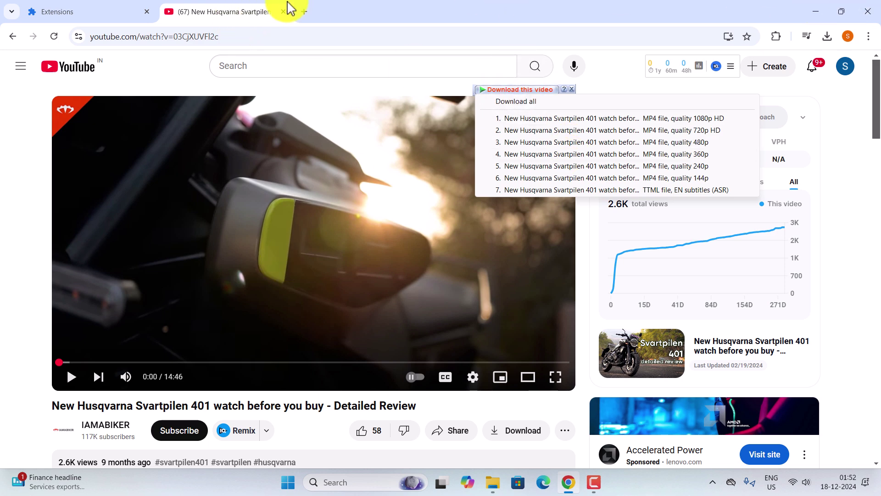
pyautogui.click(304, 11)
pyautogui.click(284, 12)
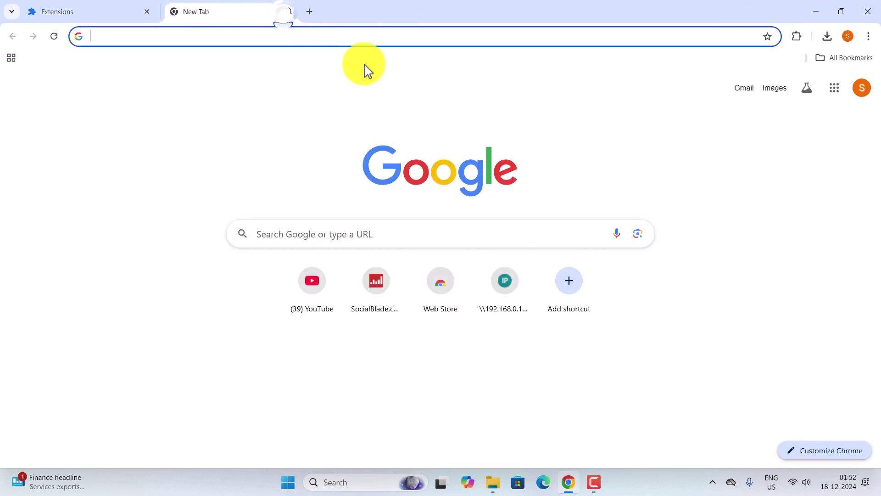
# Search 'internet download manager extension', open the IDM Integration Module store listing via the FAQ, then minimise Chrome.
pyautogui.click(250, 36)
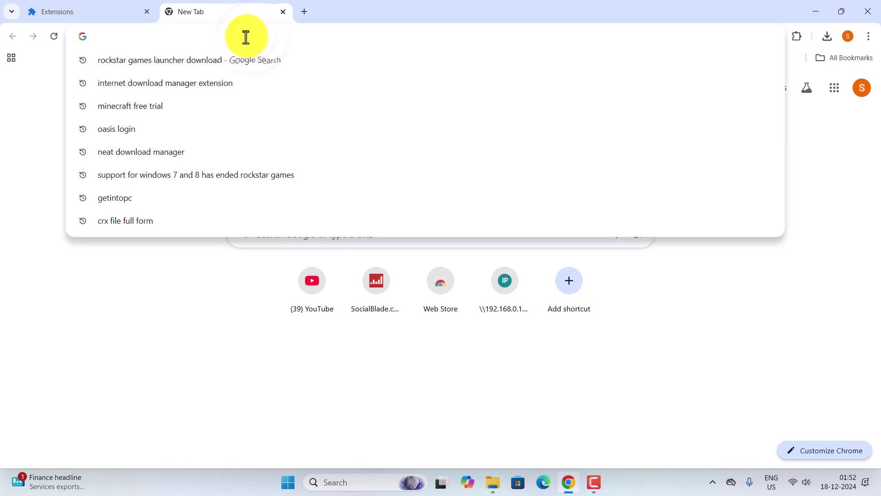
pyautogui.click(184, 84)
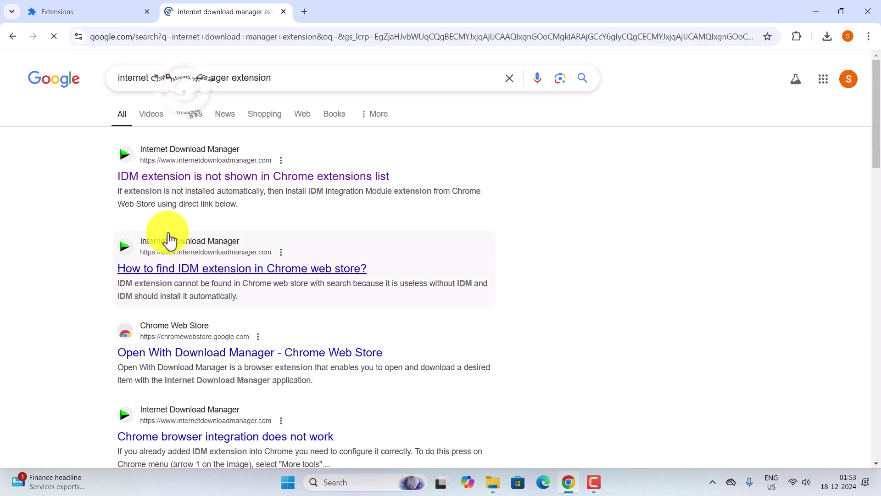
pyautogui.click(288, 179)
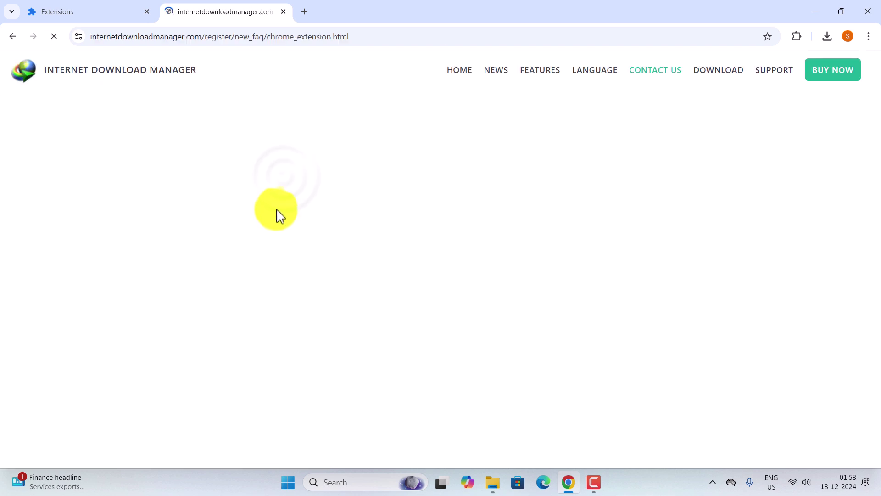
pyautogui.scroll(-4, 287, 305)
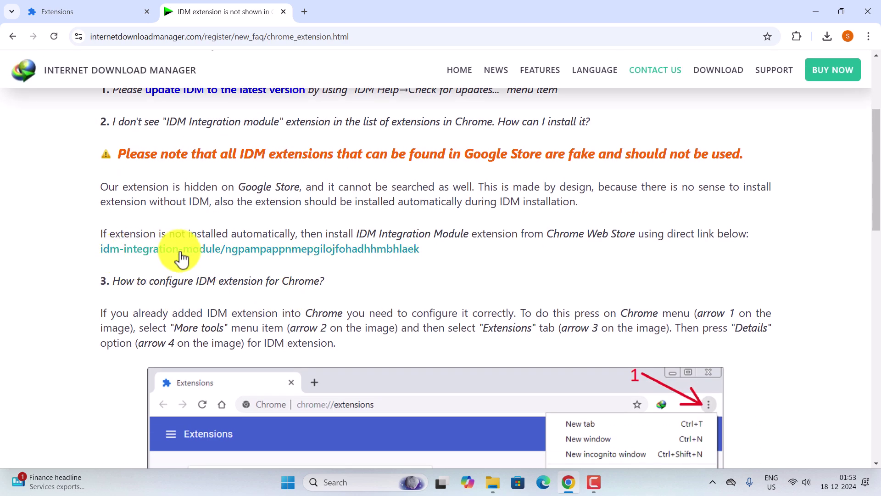
pyautogui.click(225, 252)
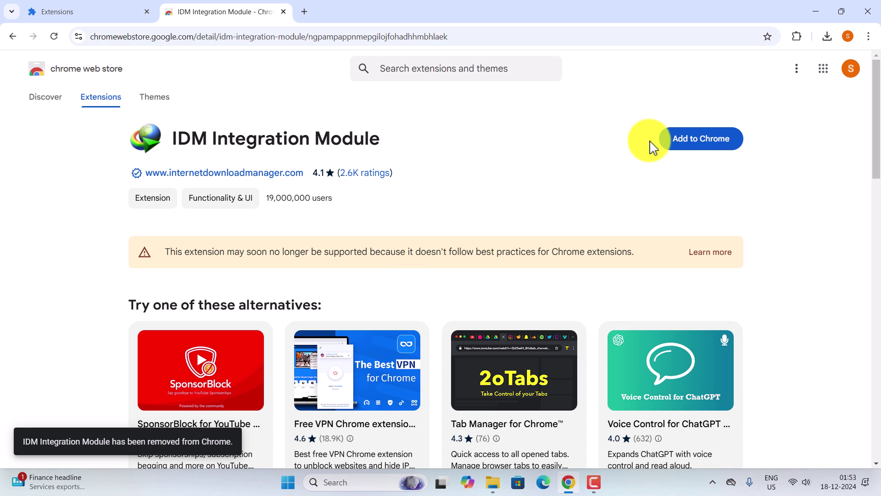
pyautogui.scroll(-5, 581, 286)
pyautogui.scroll(5, 709, 212)
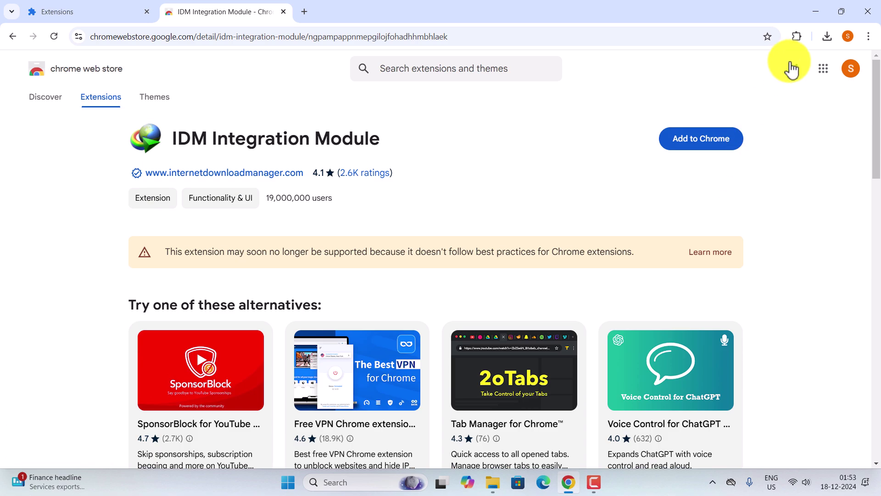
pyautogui.click(812, 11)
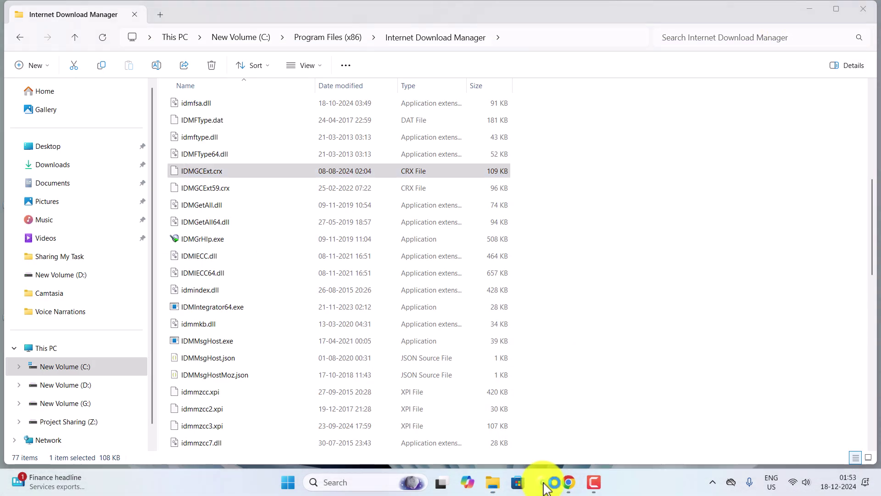
# In Edge, rerun the 'idm extension for microsoft edge' search and add IDM Integration Module from Edge Add-ons.
pyautogui.click(543, 482)
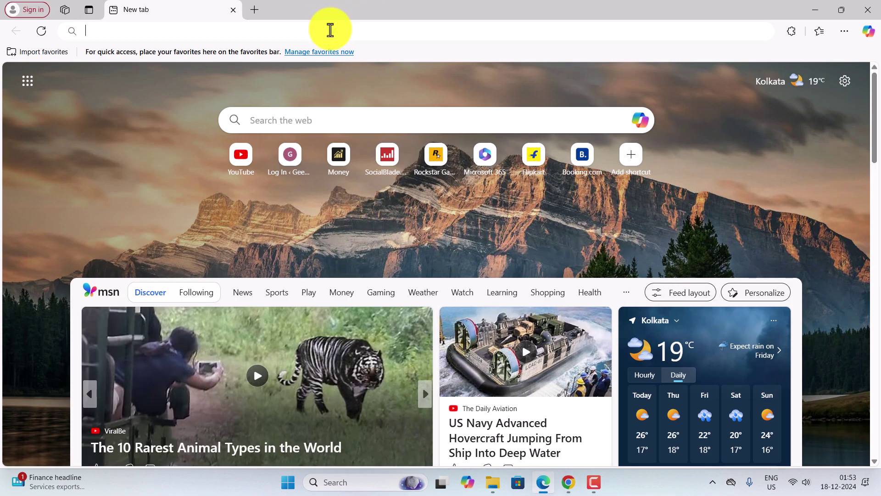
pyautogui.click(328, 29)
pyautogui.click(200, 73)
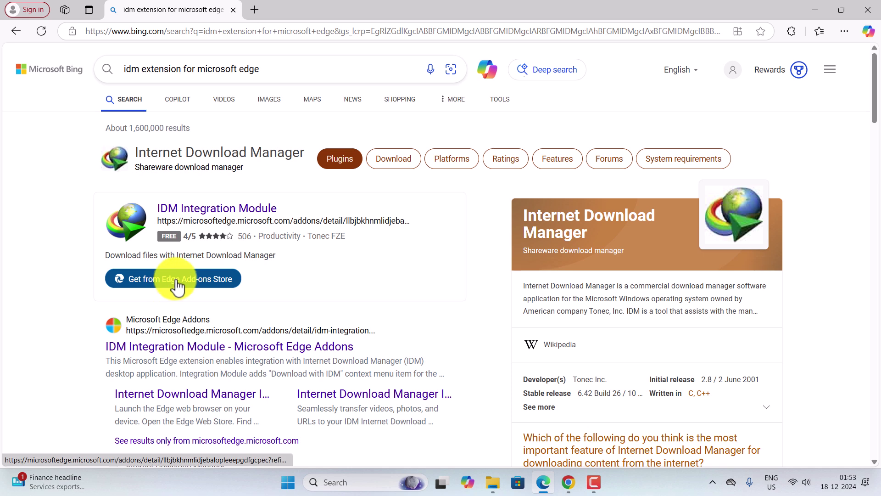
pyautogui.click(193, 279)
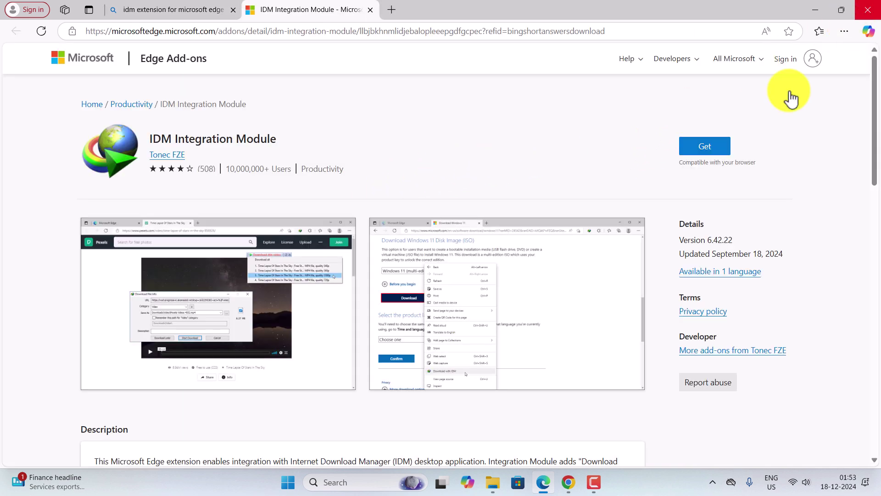
pyautogui.click(707, 146)
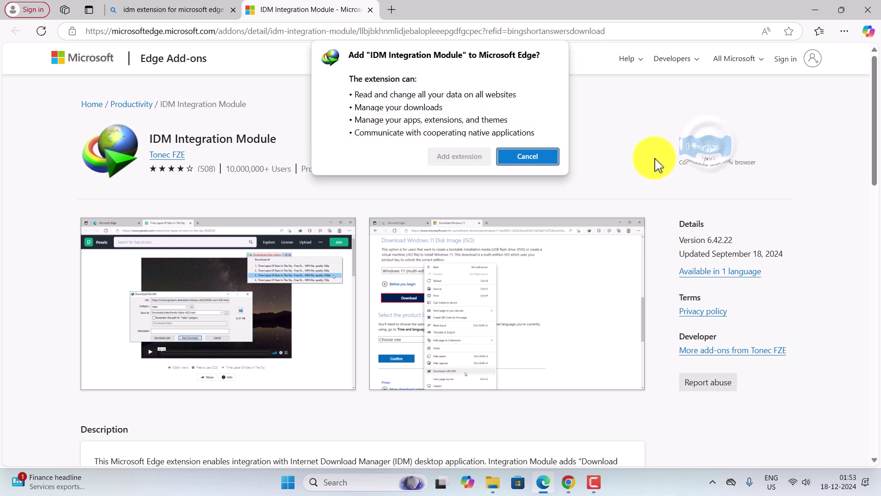
pyautogui.click(452, 158)
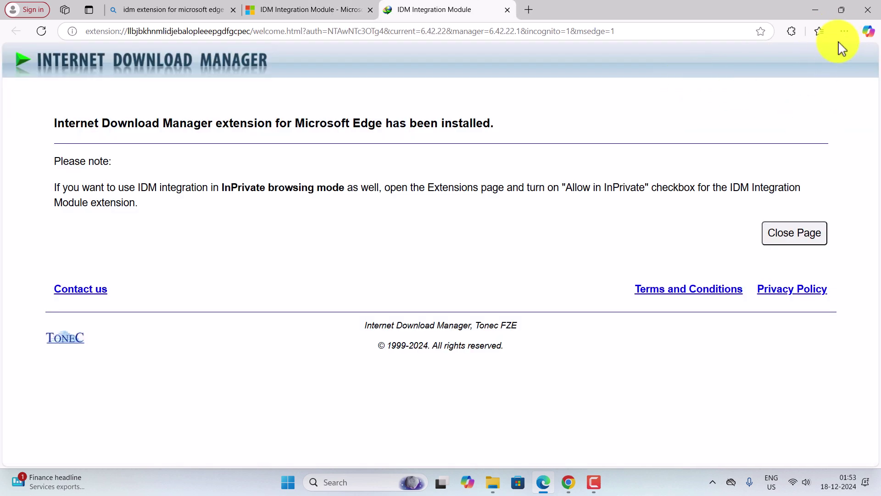
# Turn on IDM Integration Module 6.42.22 in Edge's Manage extensions page, then return to a fresh tab.
pyautogui.click(845, 32)
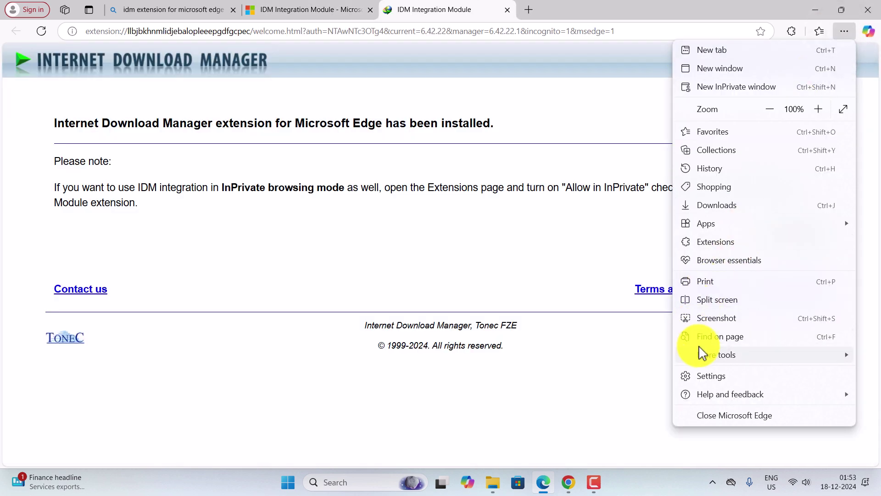
pyautogui.click(710, 243)
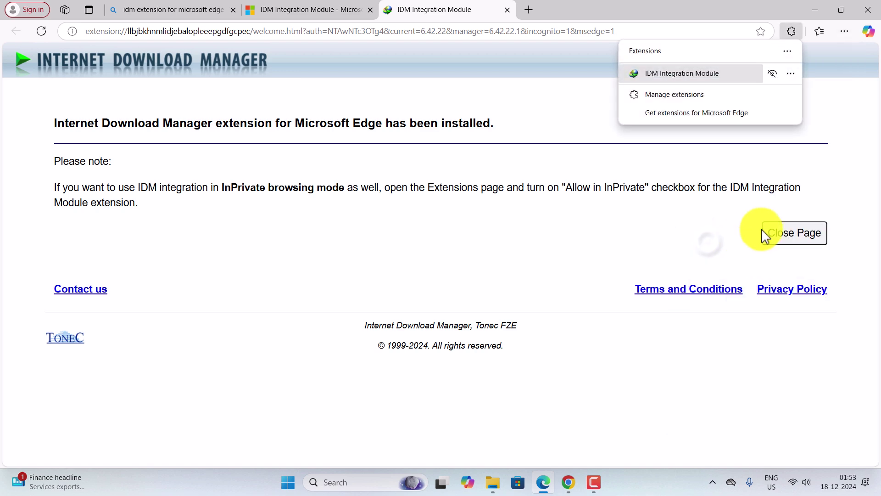
pyautogui.click(710, 94)
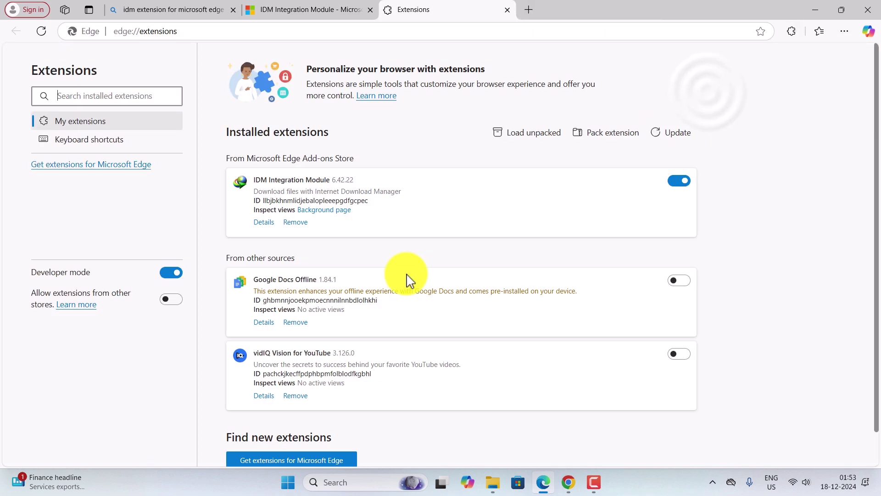
pyautogui.click(679, 180)
pyautogui.click(262, 9)
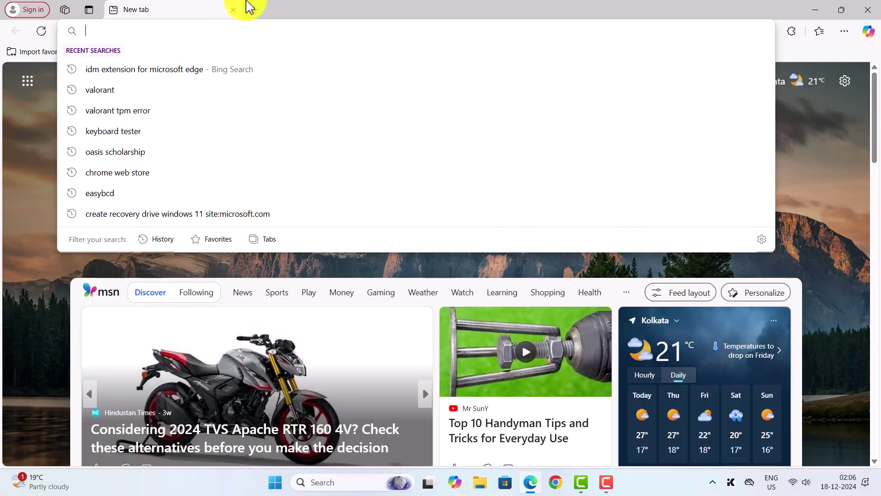
# Search 'gta launcher download', open the Rockstar launcher page, and request the Windows installer download.
pyautogui.write('gta launcger')
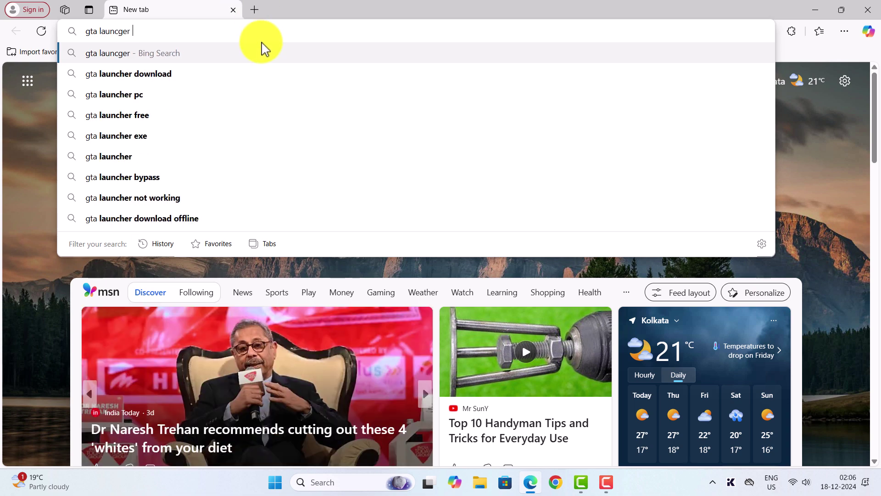
pyautogui.click(250, 74)
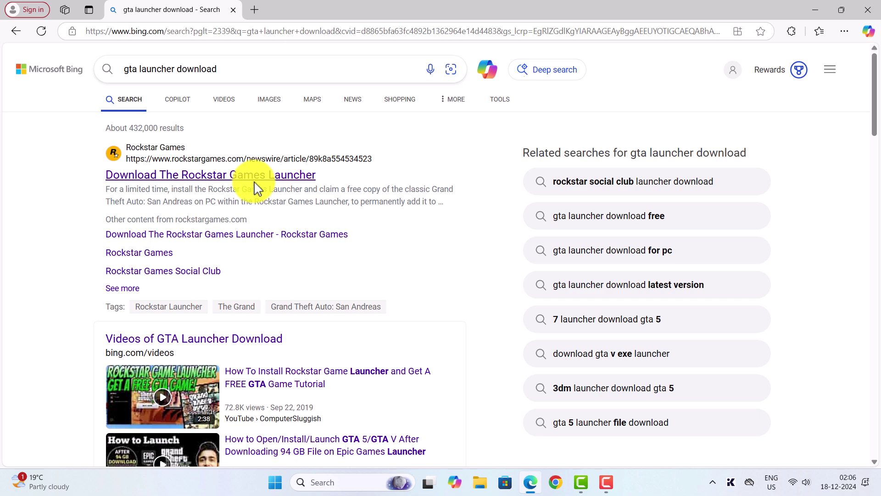
pyautogui.click(254, 175)
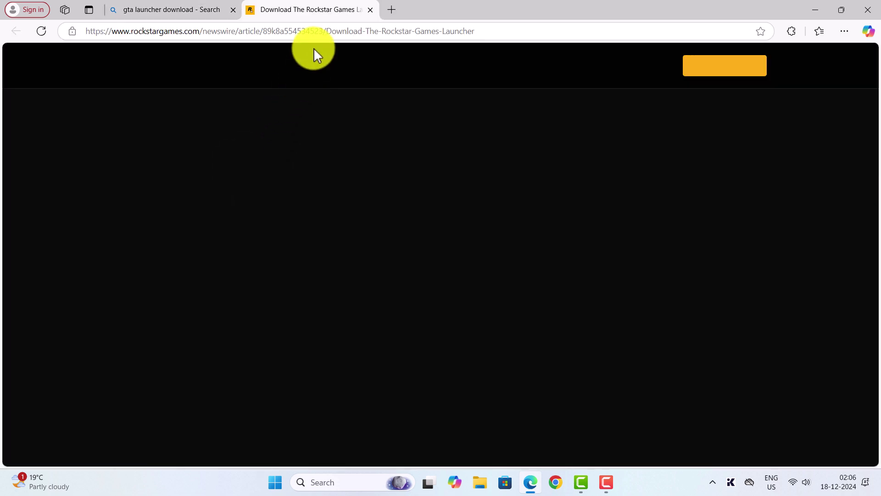
pyautogui.click(721, 64)
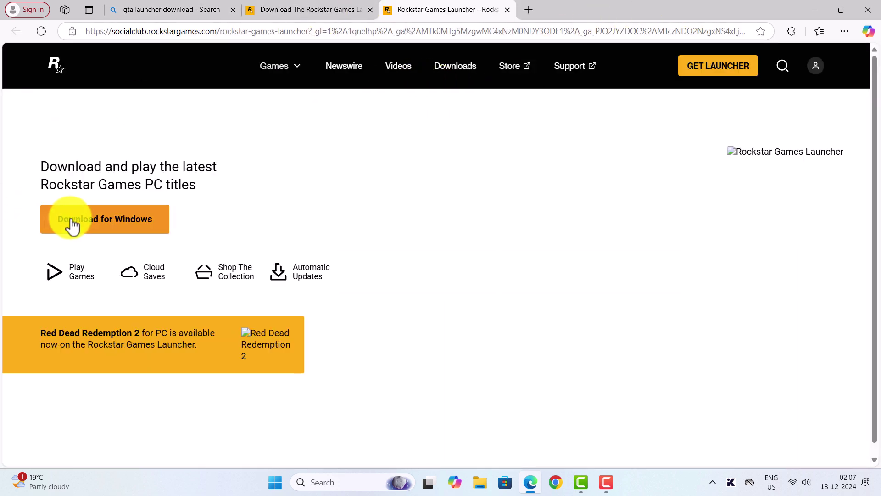
pyautogui.click(95, 221)
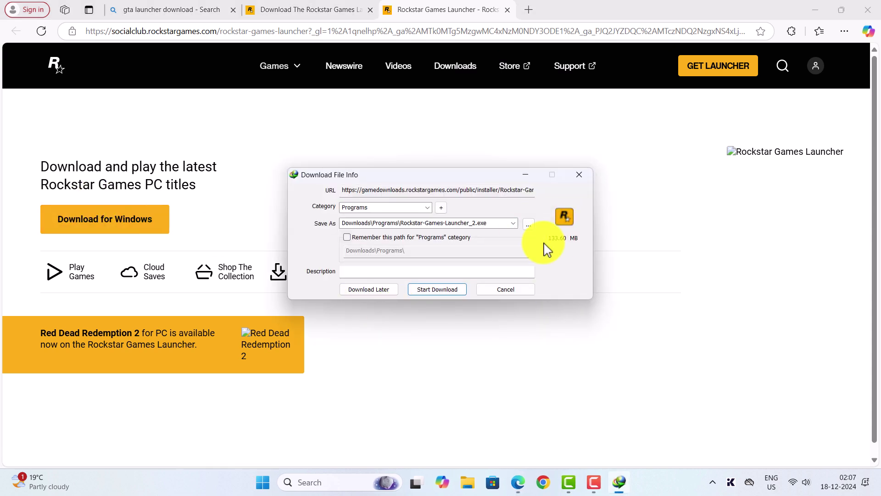
# Start IDM downloading Rockstar-Games-Launcher_2.exe into a new Downloads\Programs folder, then cancel it at 69%.
pyautogui.click(449, 296)
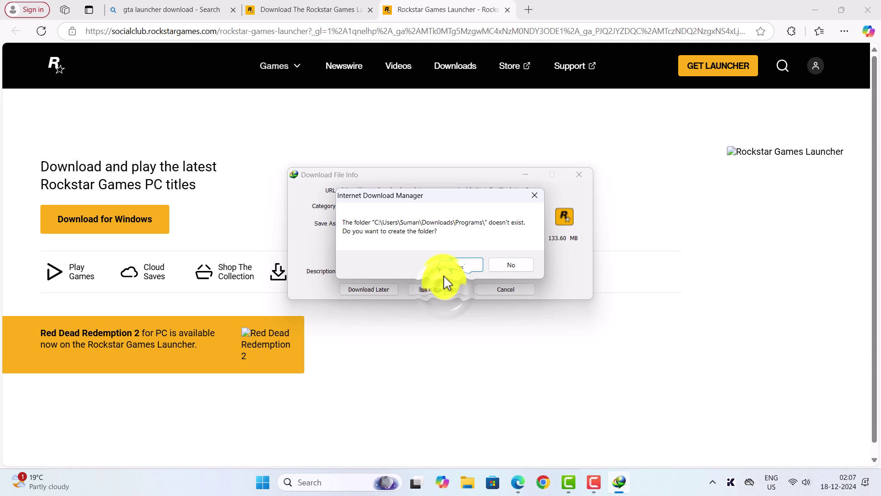
pyautogui.click(461, 264)
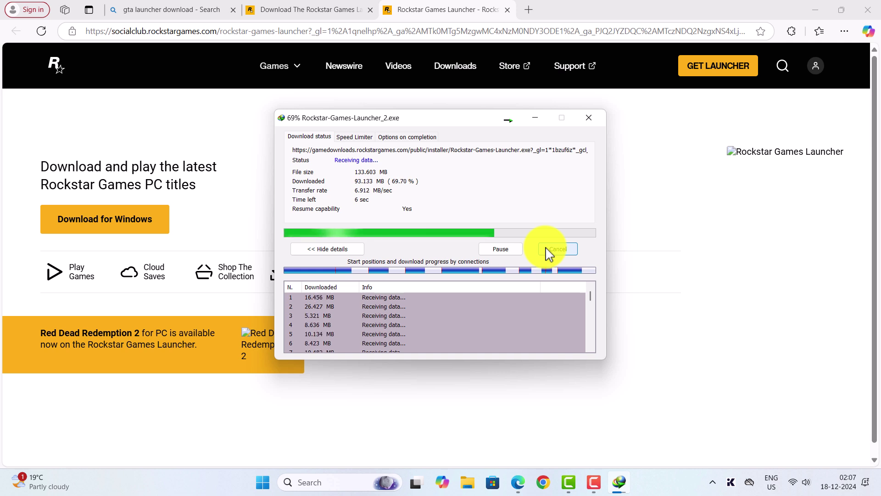
pyautogui.click(548, 249)
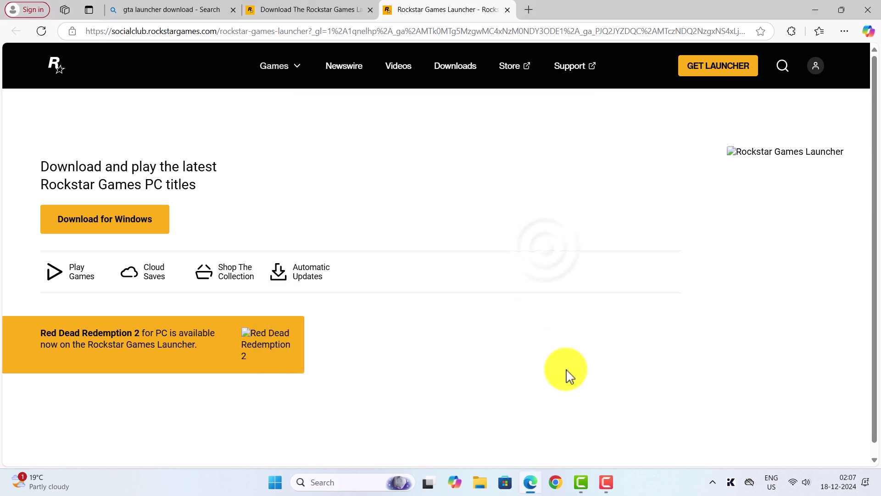